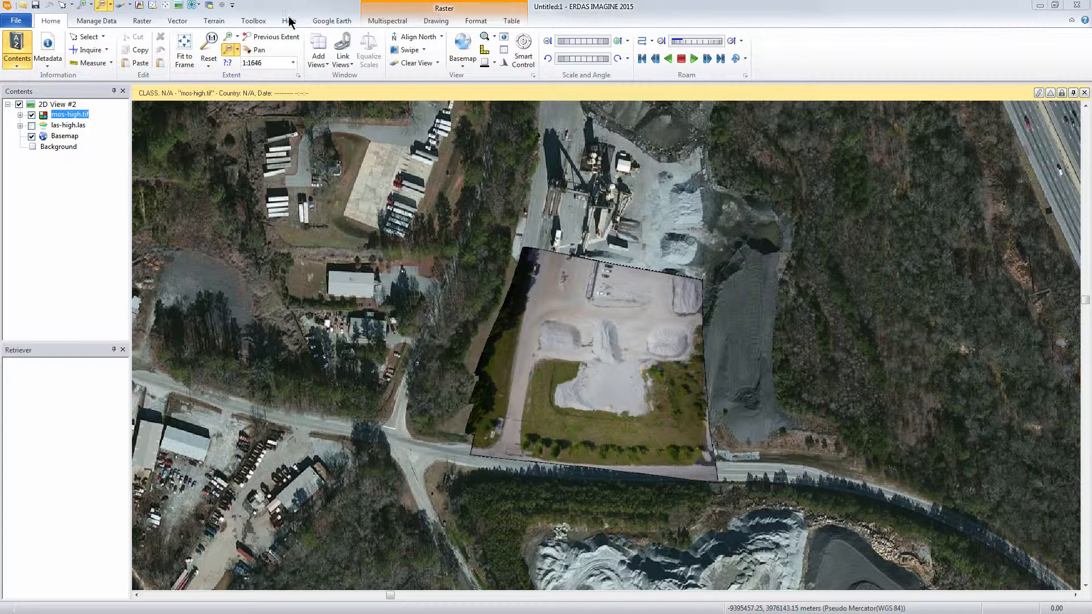
- Start the IMAGINE UAV process and set its input folder to small-prj
left_click(252, 22)
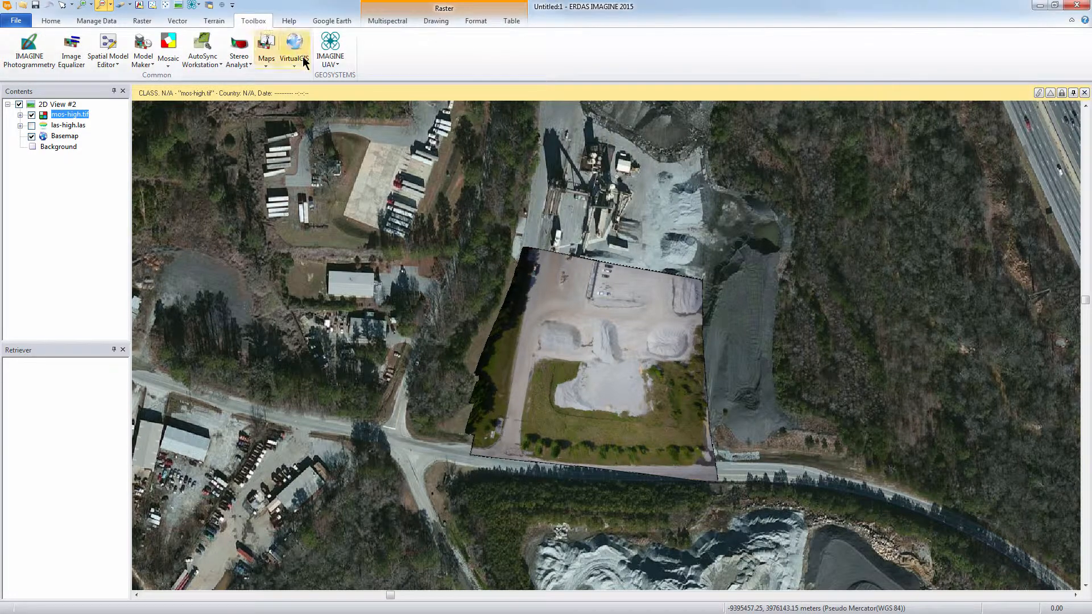
left_click(332, 64)
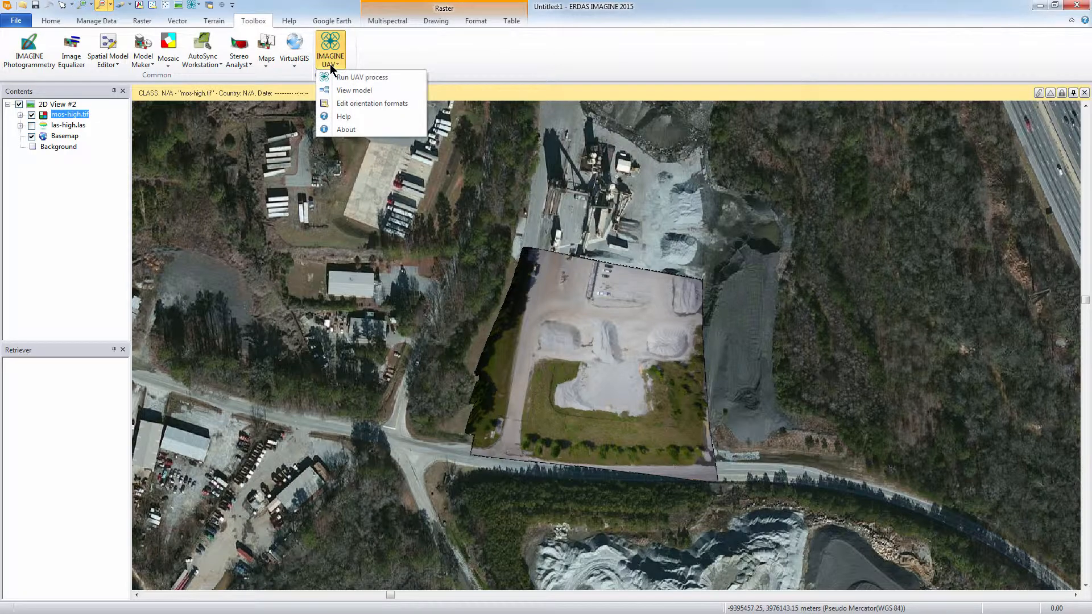
left_click(412, 75)
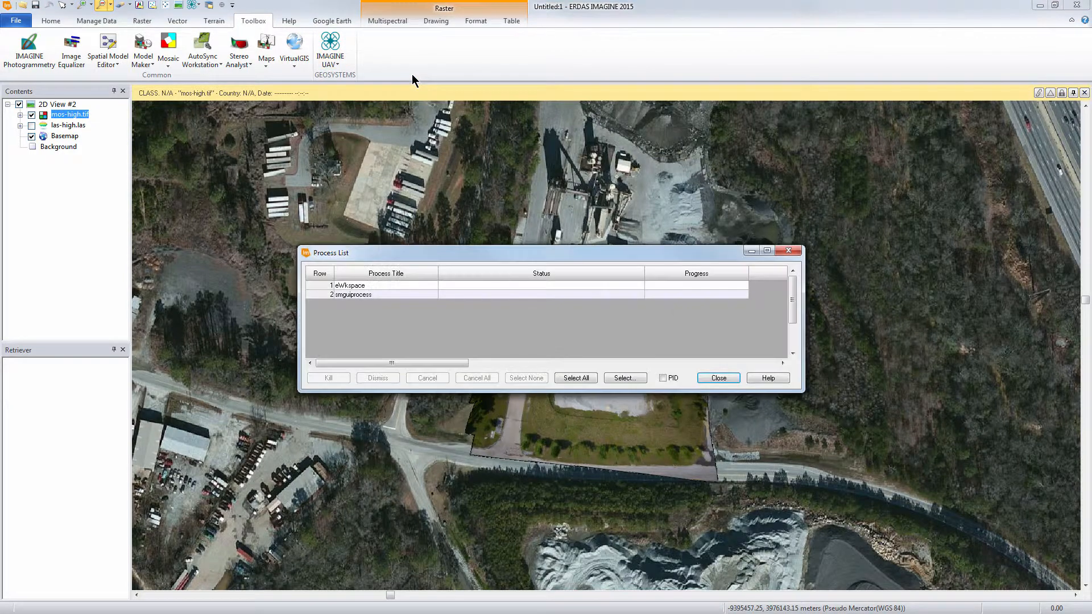
left_click_drag(336, 122, 612, 135)
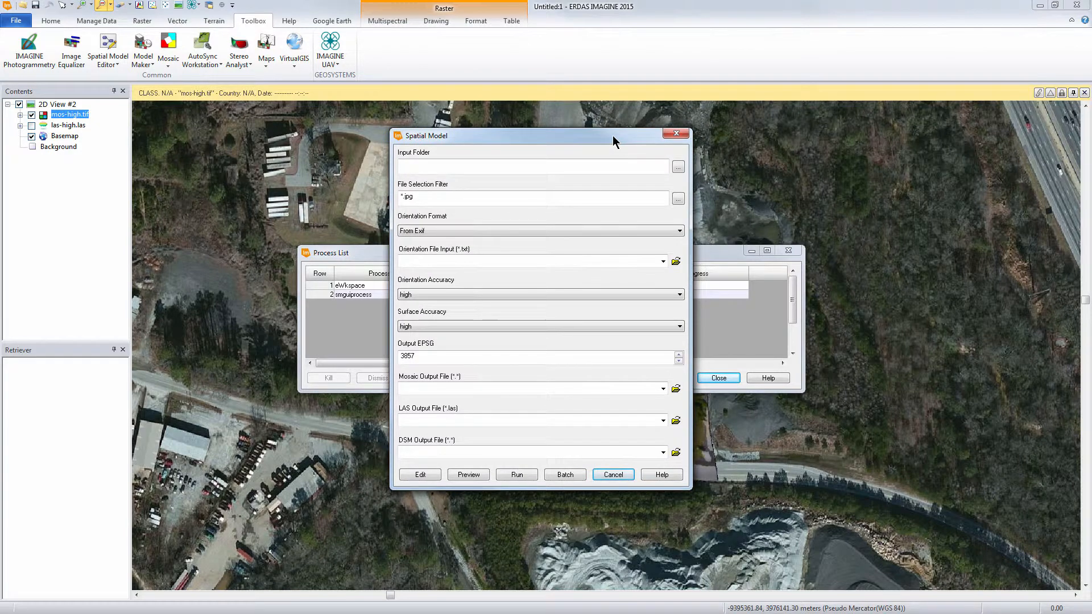
left_click(678, 167)
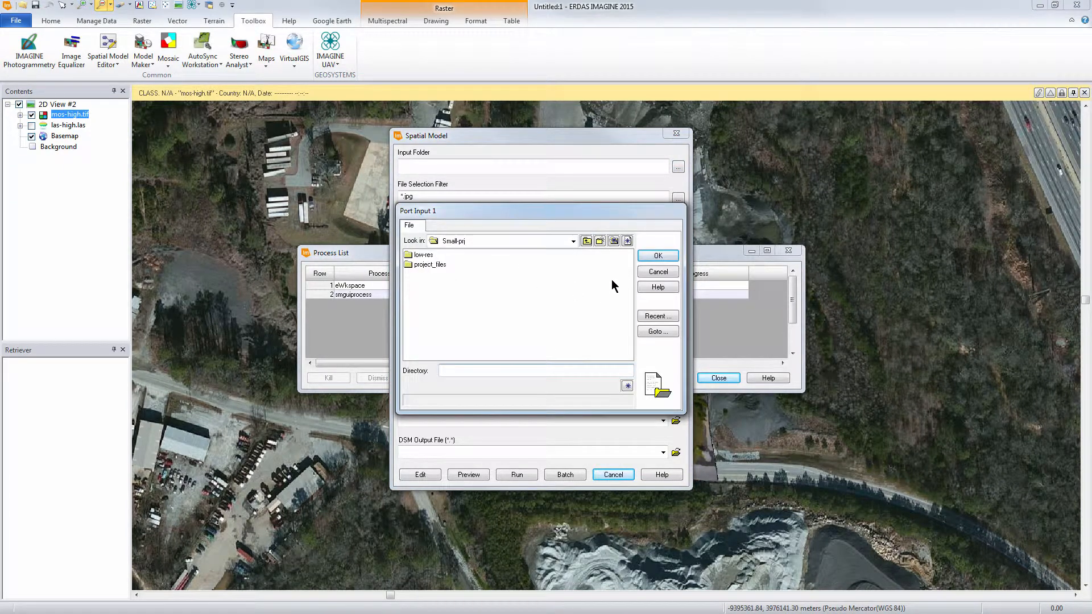
left_click(657, 256)
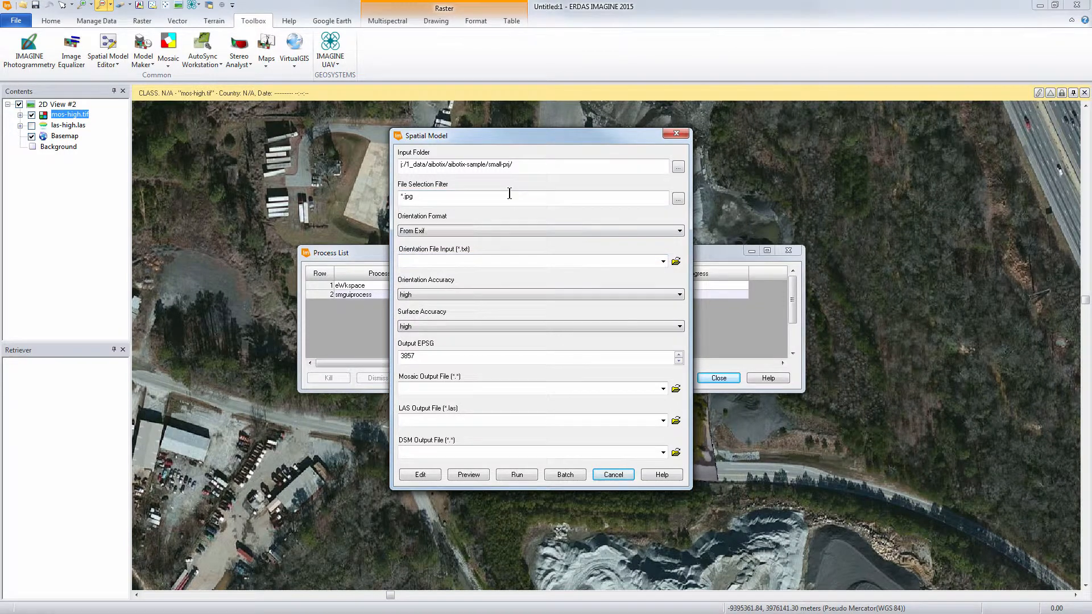
- Review the available choices for orientation format, orientation accuracy and surface accuracy
left_click(575, 231)
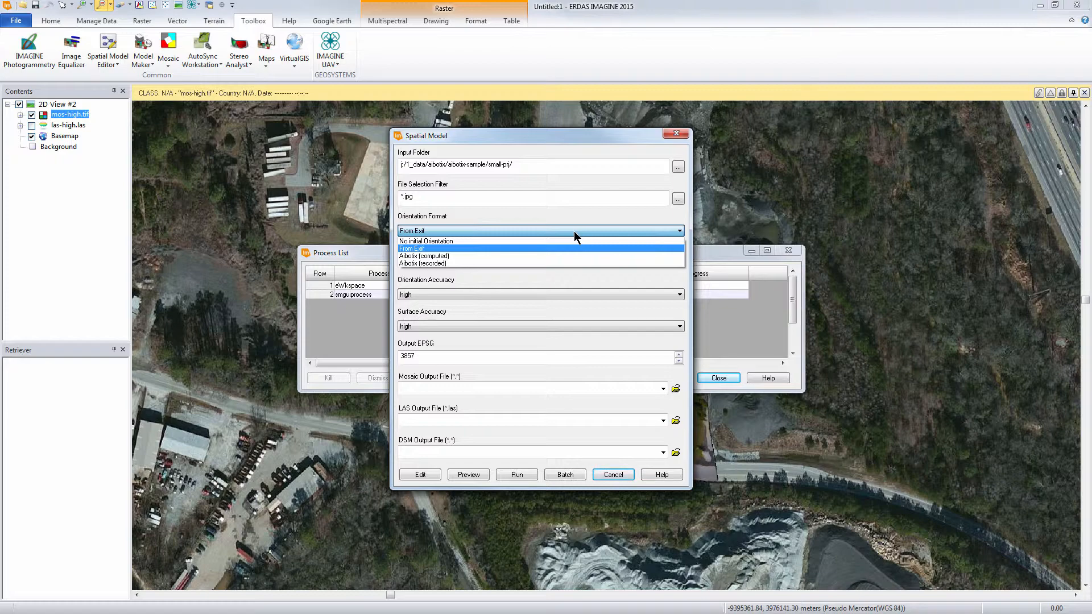
left_click(574, 231)
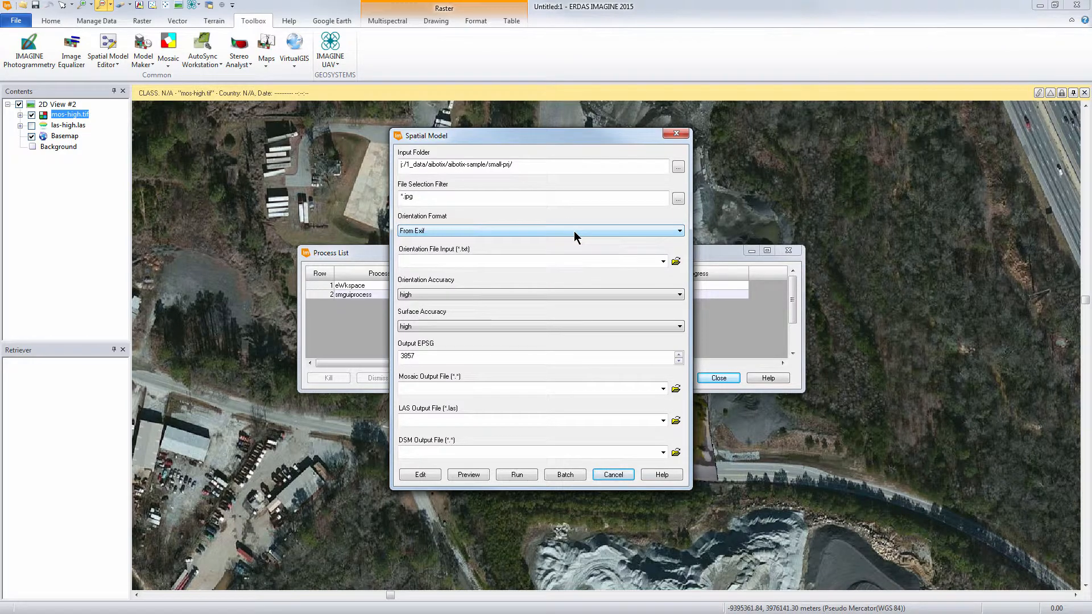
left_click(625, 260)
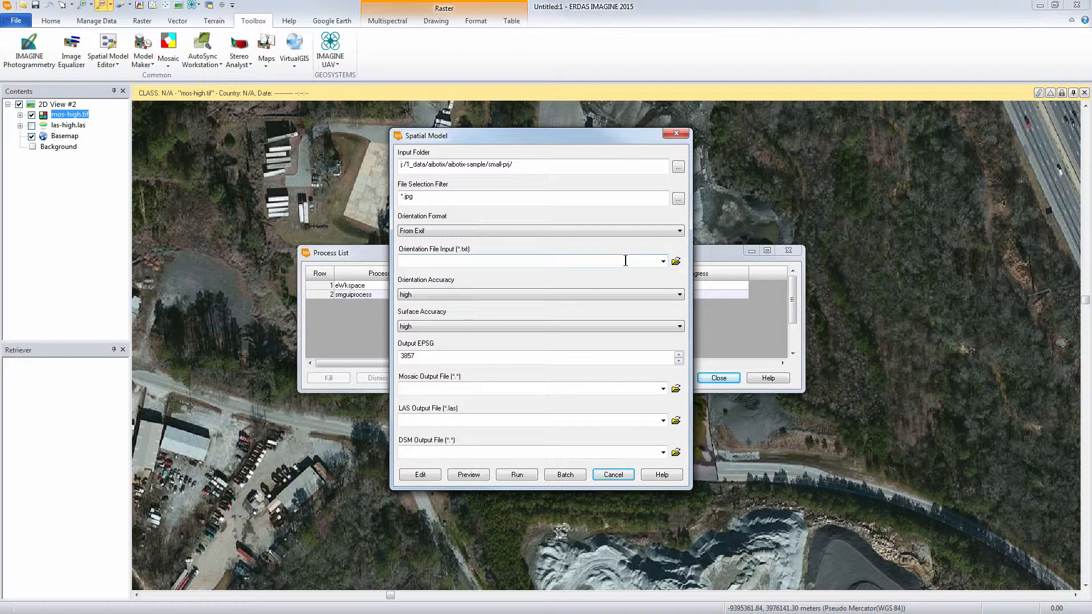
left_click(576, 300)
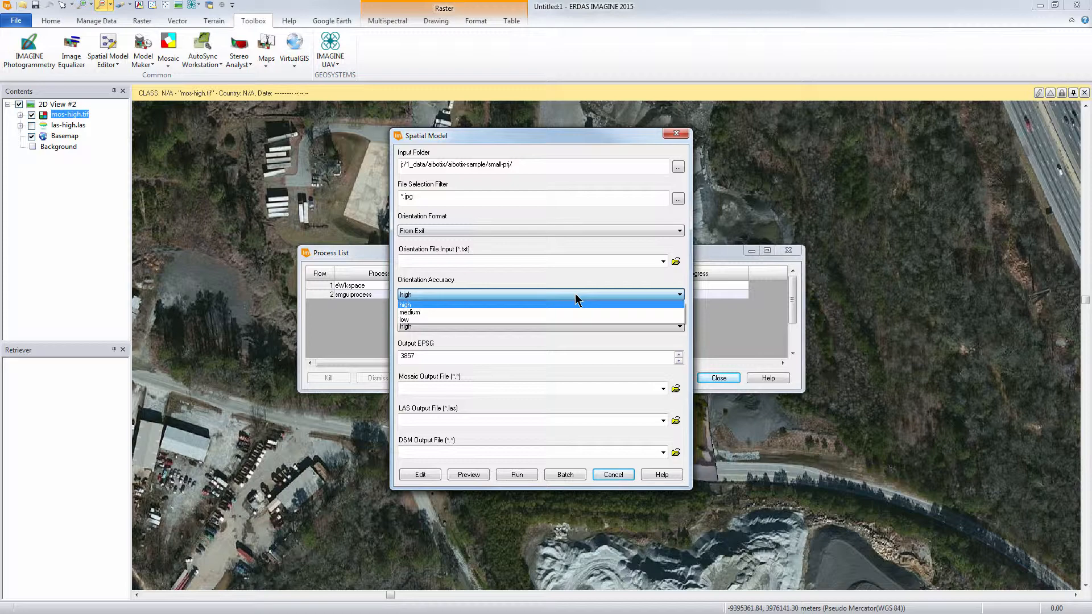
left_click(576, 295)
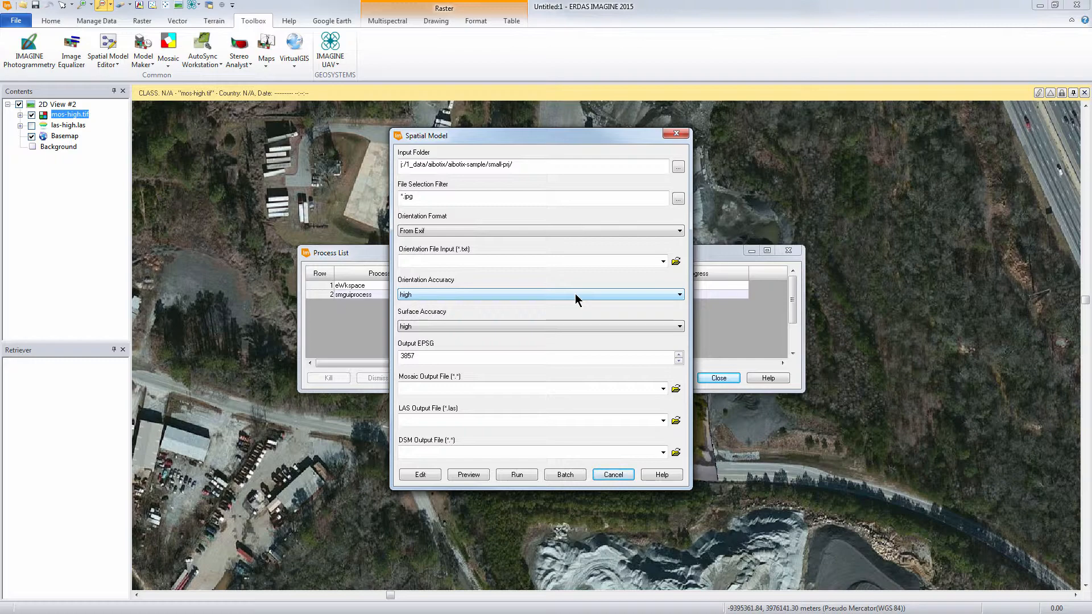
left_click(572, 325)
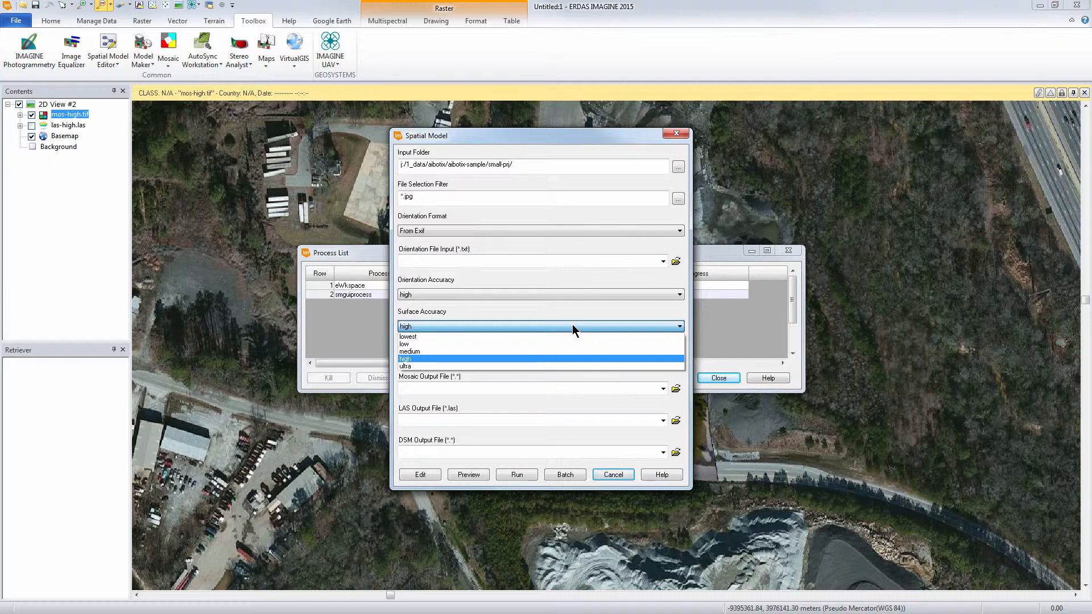
left_click(572, 326)
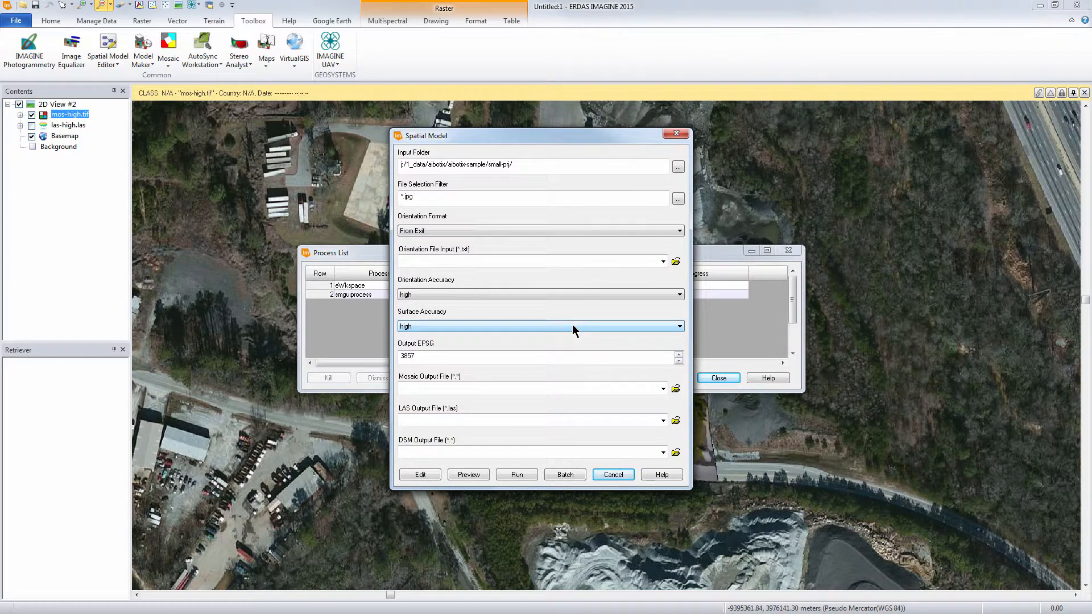
- Set the output EPSG code to 32617
left_click(569, 357)
double_click(570, 356)
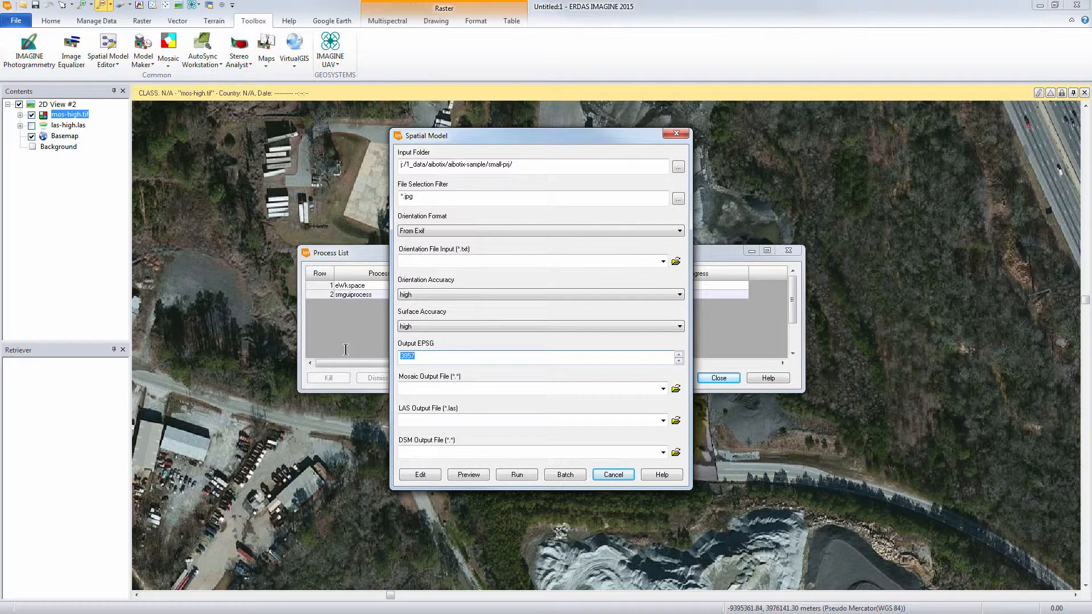
type("32617")
- Name the mosaic output file mos1.tif and the LAS output file las1.las in the small-prj folder
left_click(675, 389)
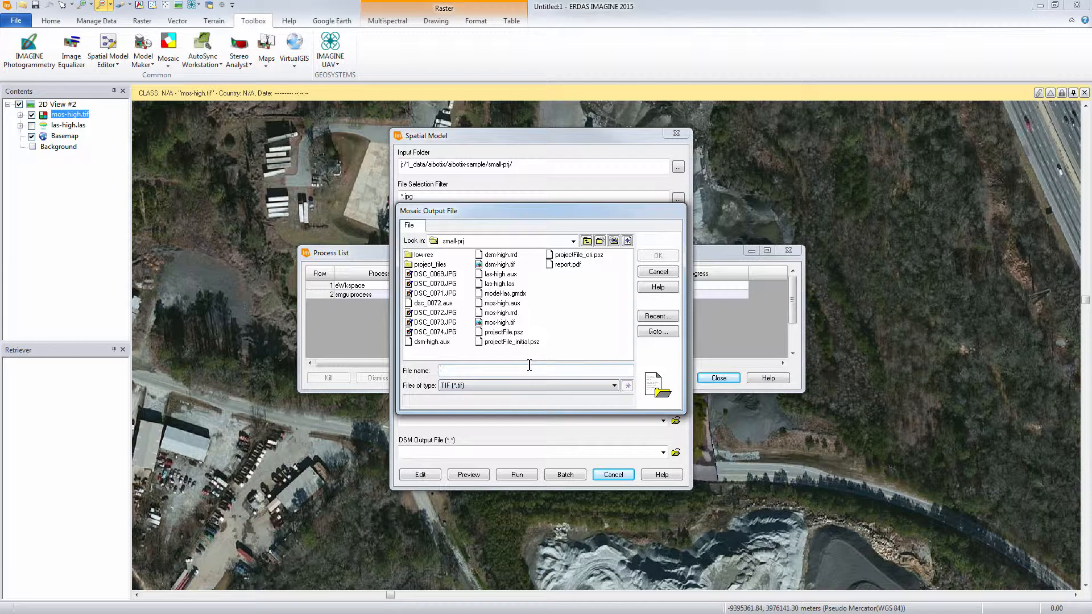
type("mos1")
key("Return")
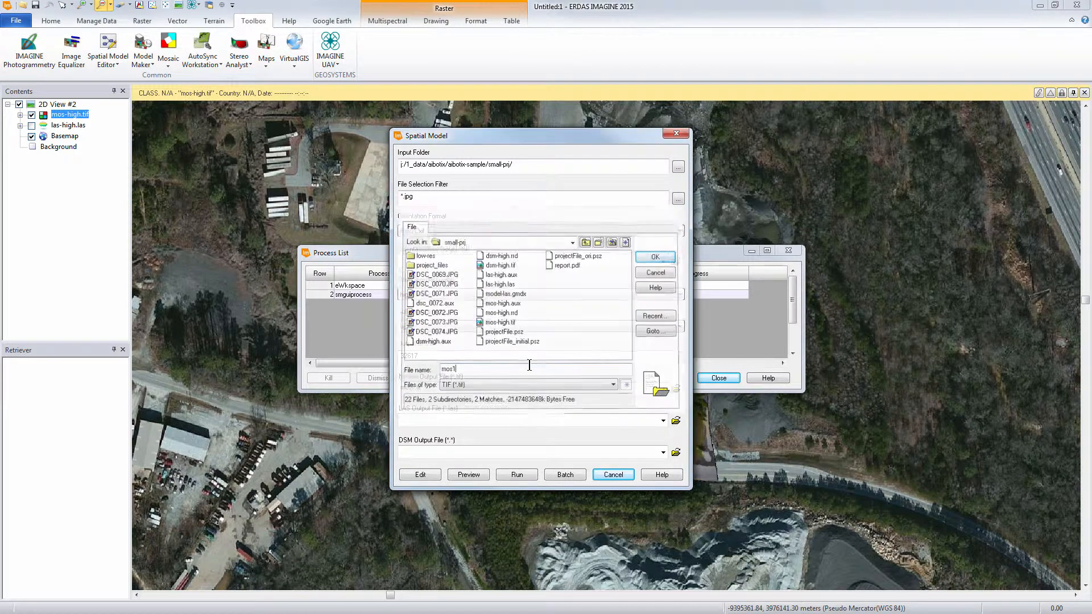
left_click(675, 421)
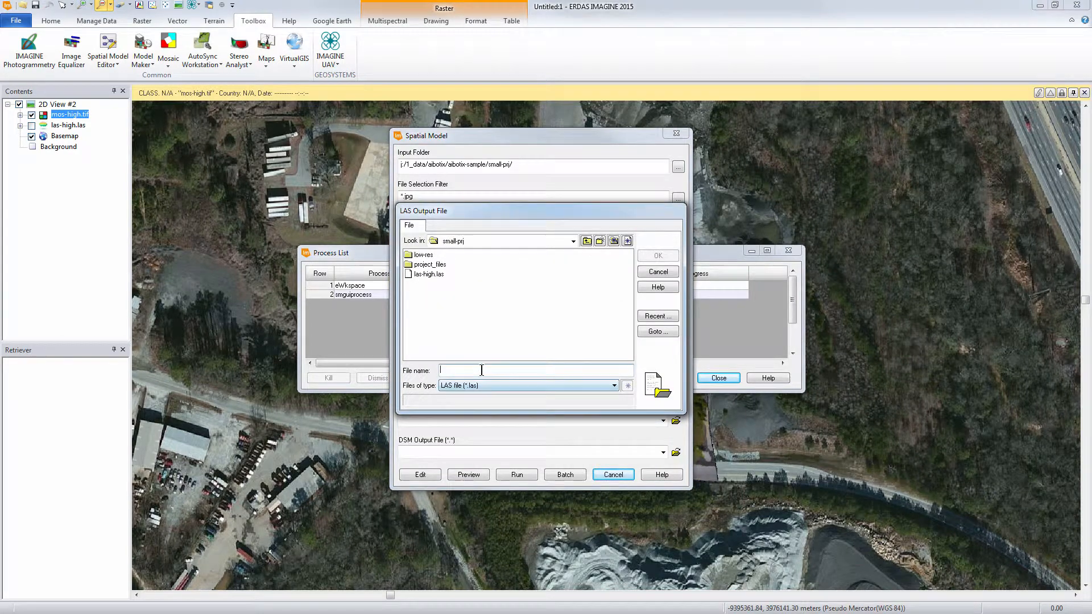
type("las1")
key("Return")
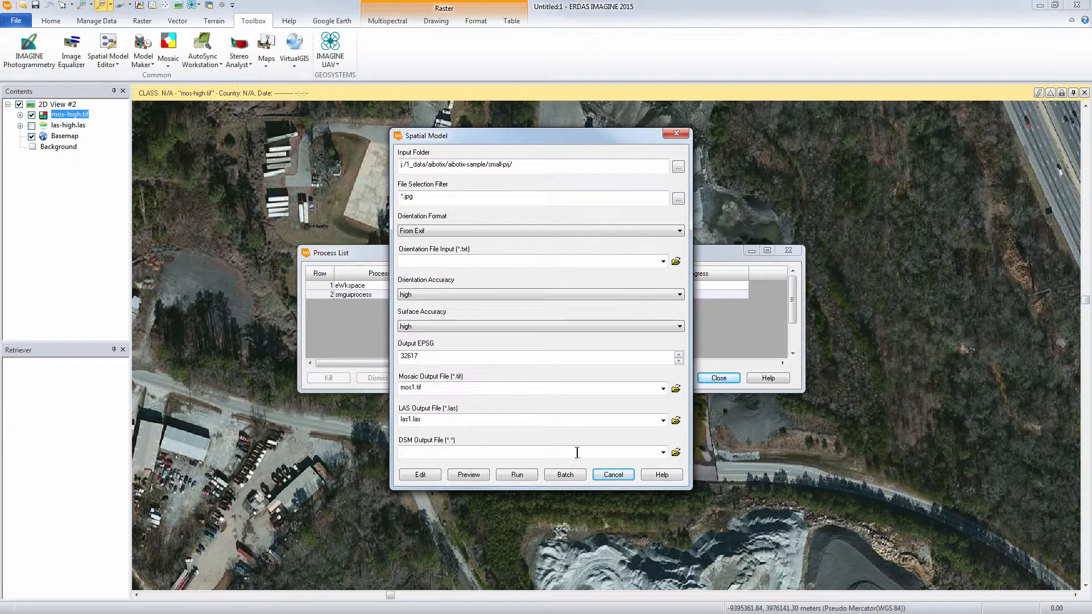
- Name the DSM output file dsm1 in the small-prj folder, using the TIF file type
left_click(675, 452)
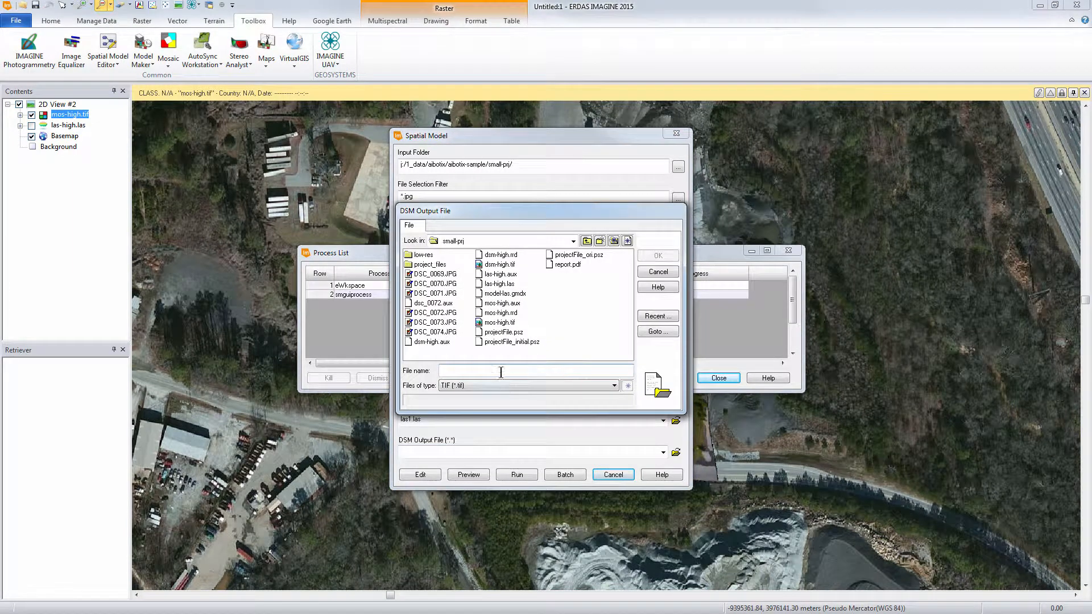
type("dsm1")
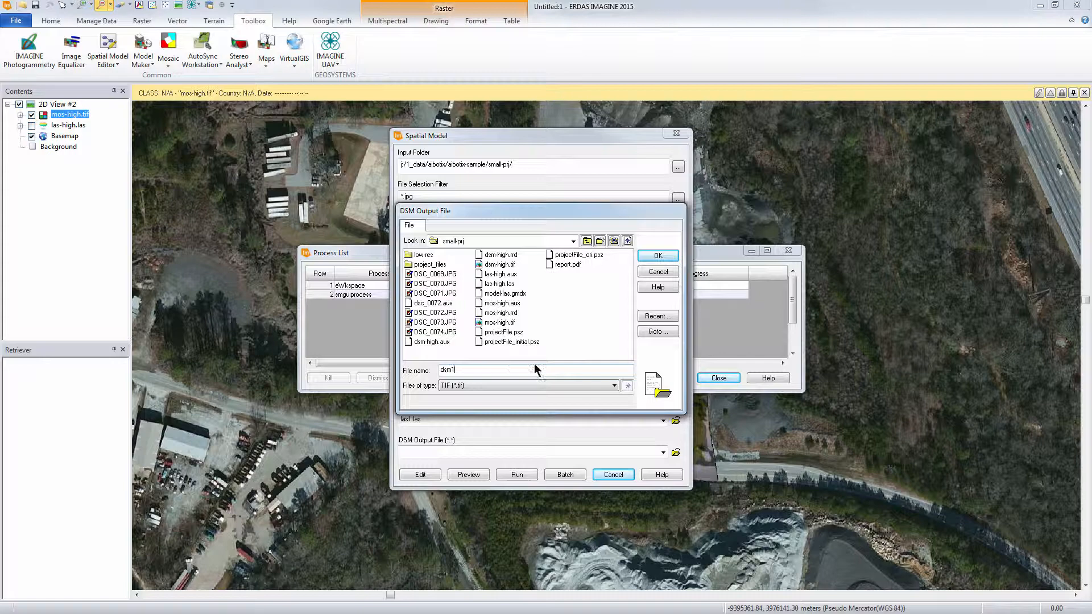
left_click(614, 387)
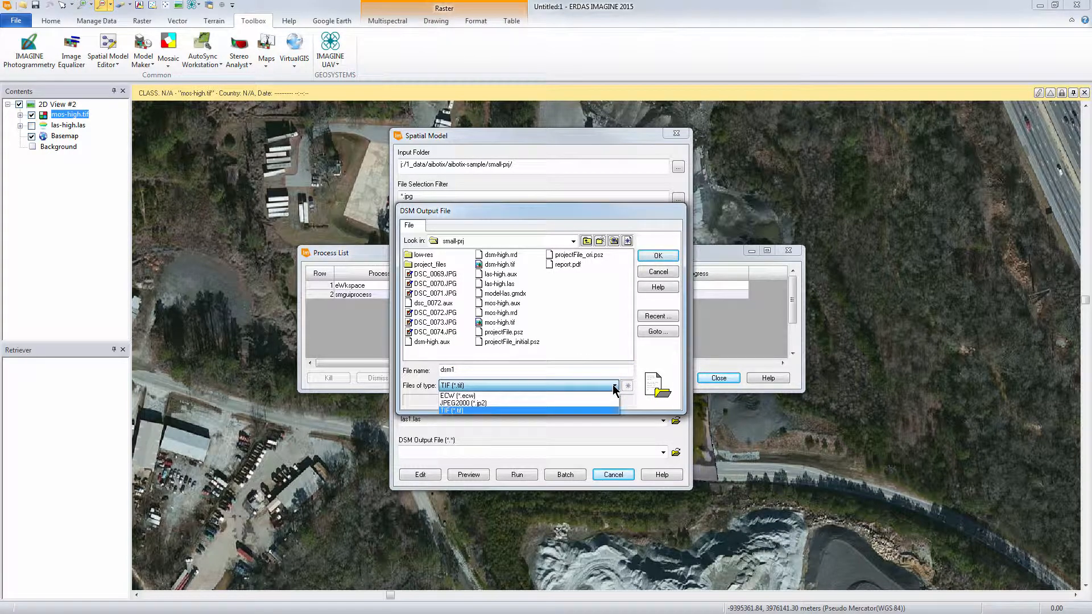
left_click(653, 355)
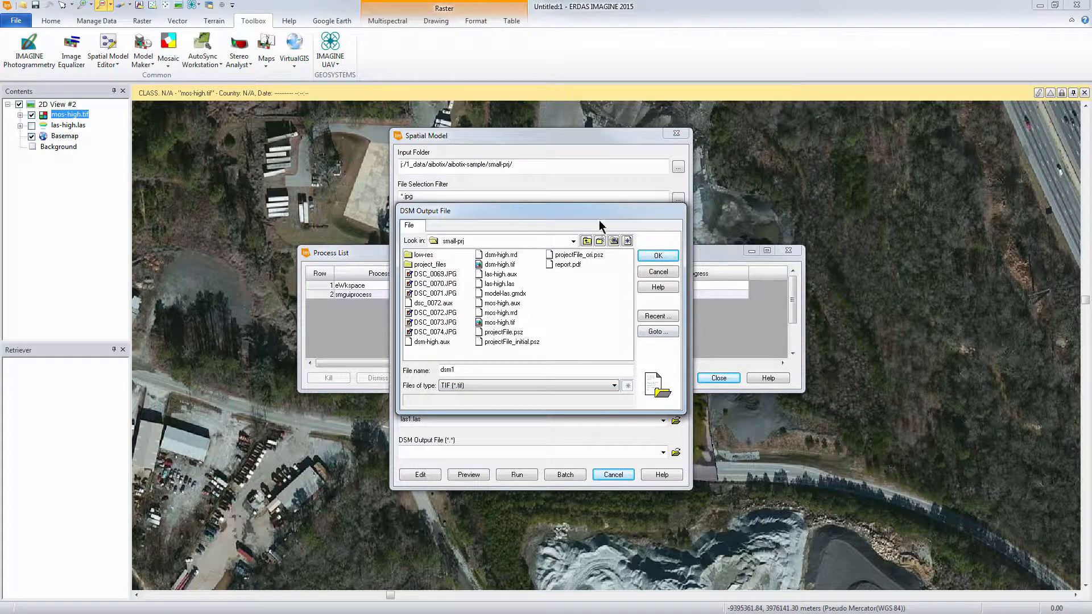
left_click(648, 257)
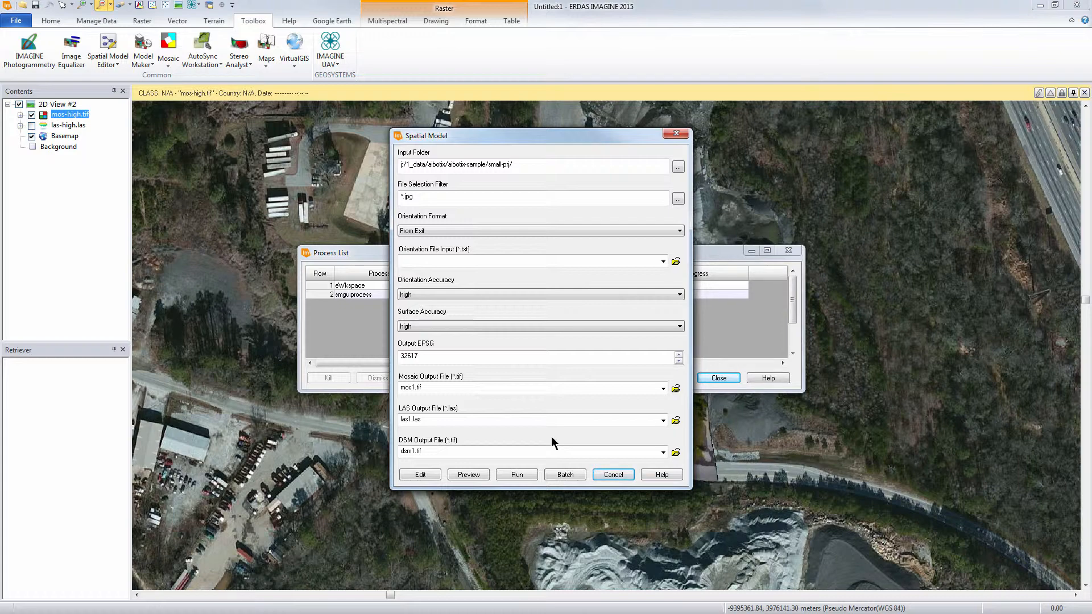
- Run the UAV process, dismiss its finished entry in row 3 of the Process List and close the list
left_click(515, 474)
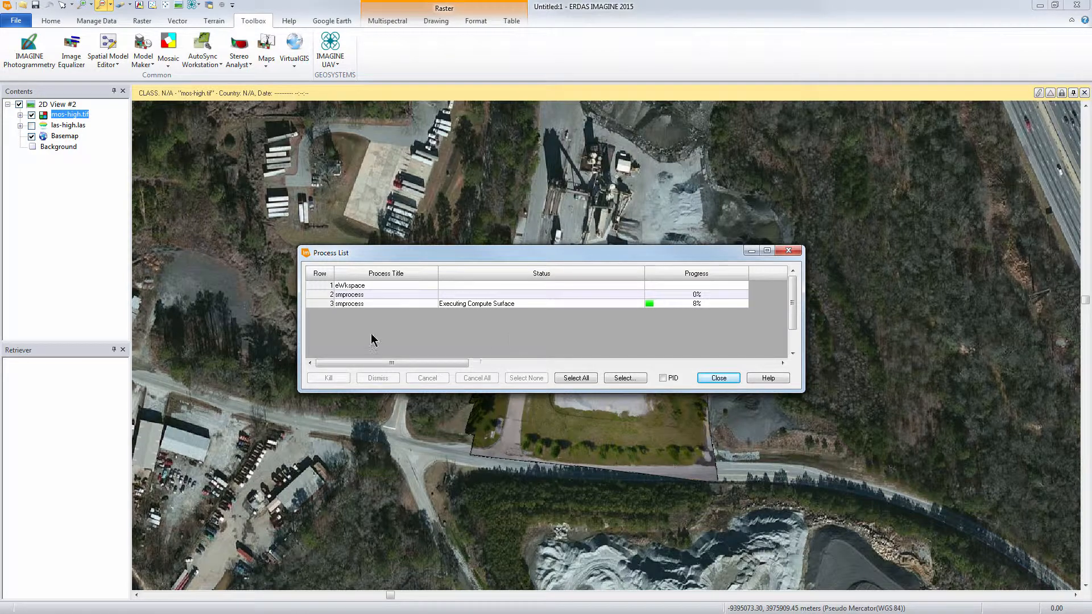
left_click(316, 303)
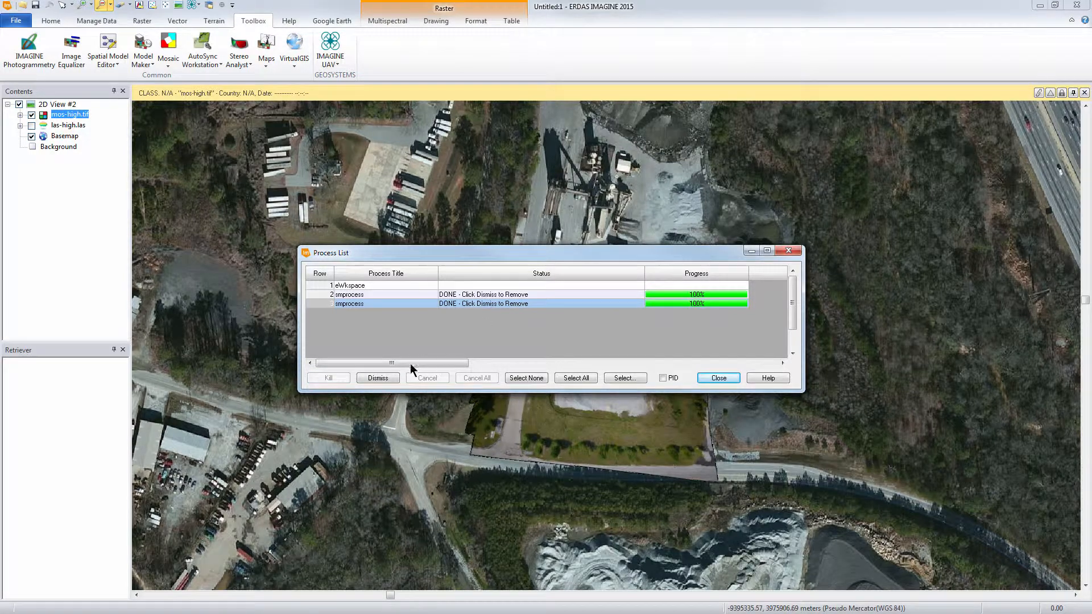
left_click(380, 376)
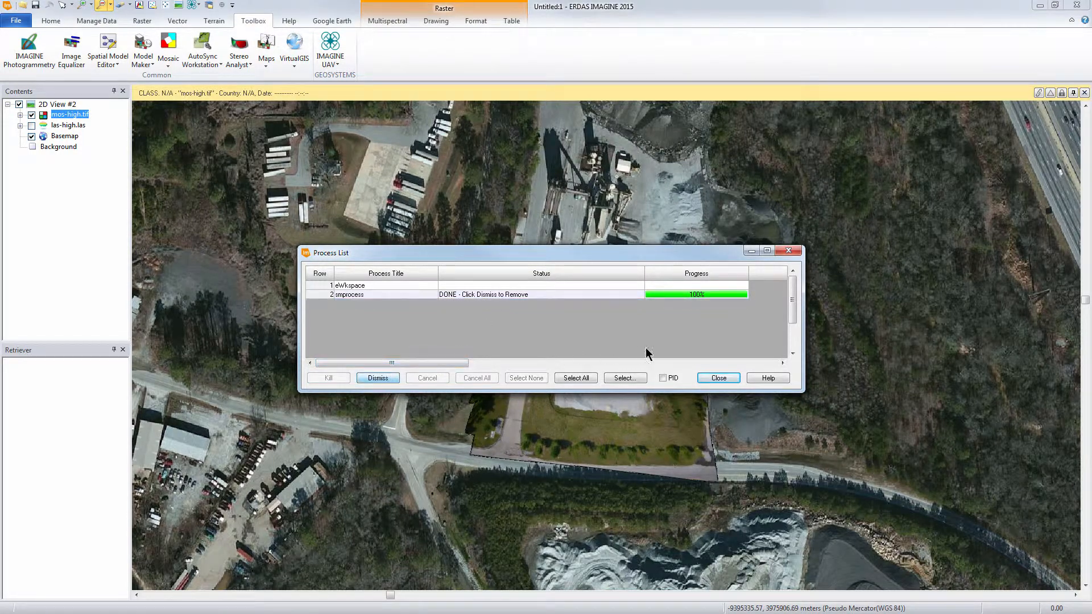
left_click(711, 377)
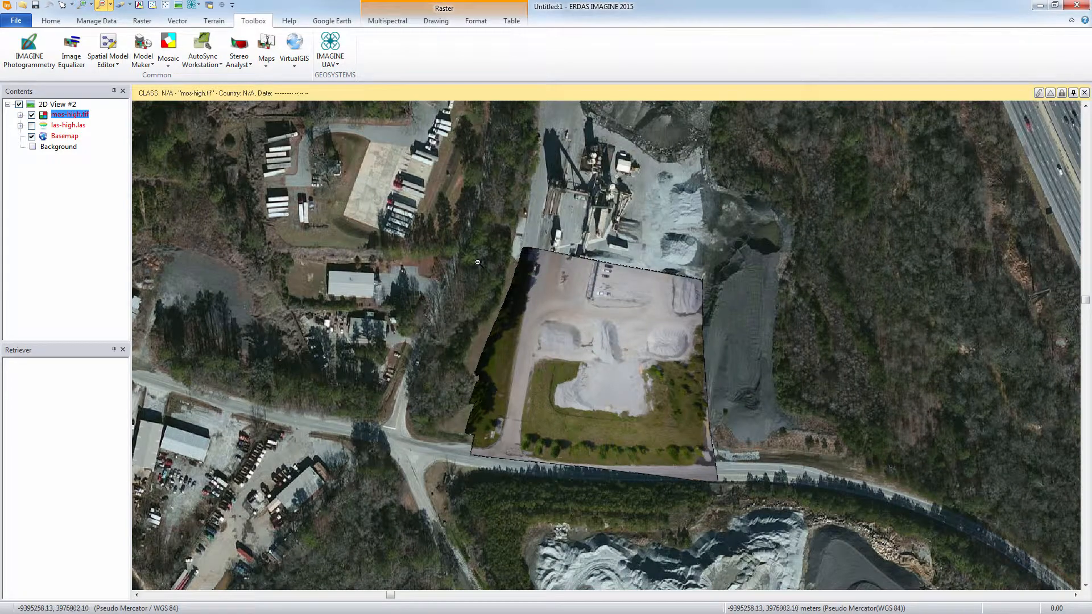
- Add three empty 2D views beside the existing mosaic view
left_click(178, 5)
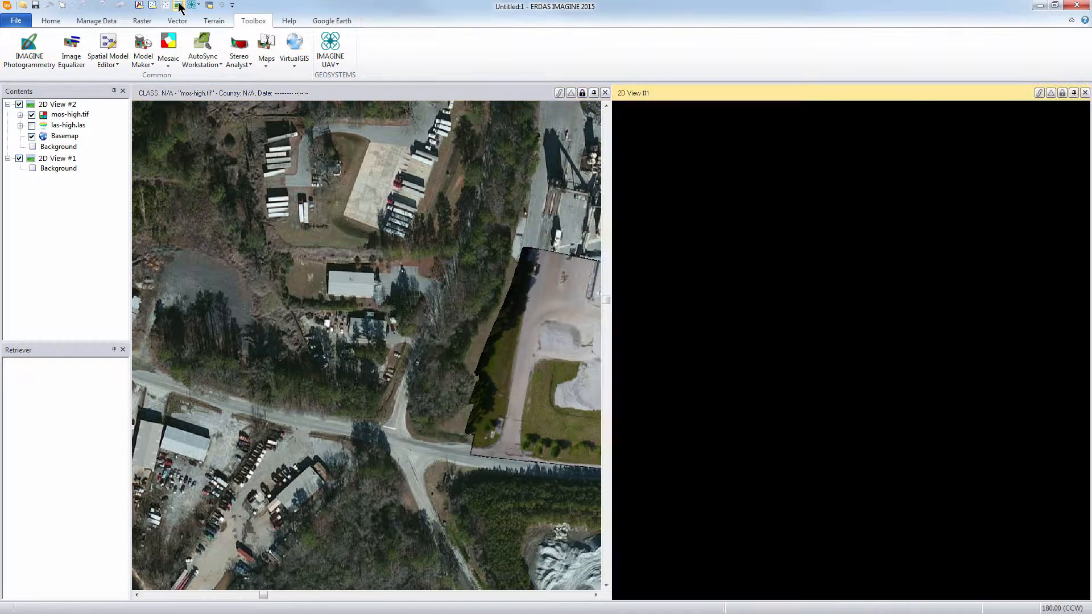
left_click(178, 5)
left_click(178, 5)
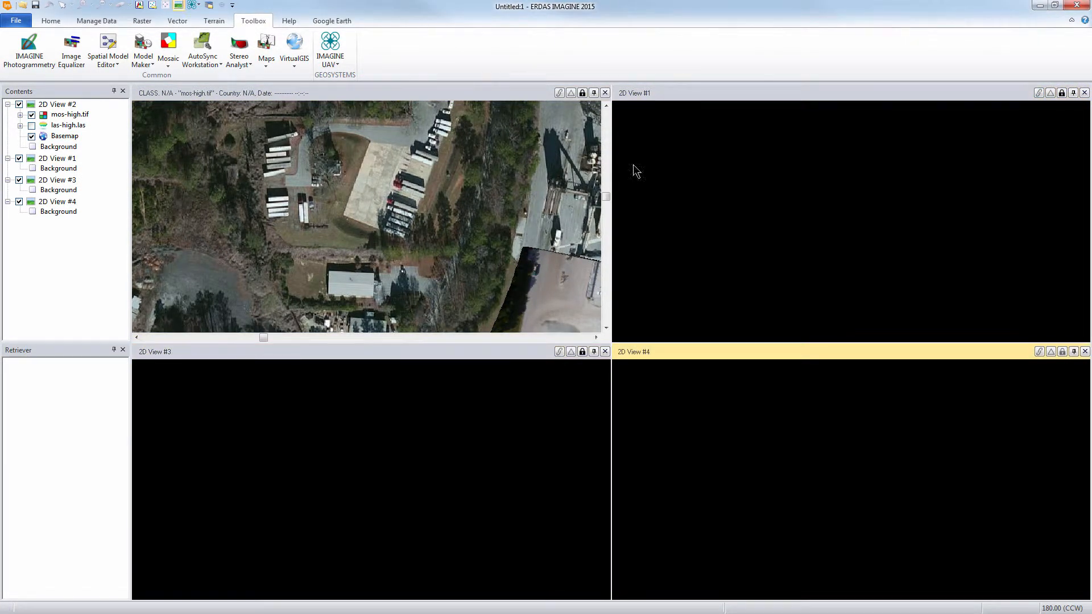
- Load the mos-high.tif mosaic from small-prj into 2D View #1
left_click(639, 124)
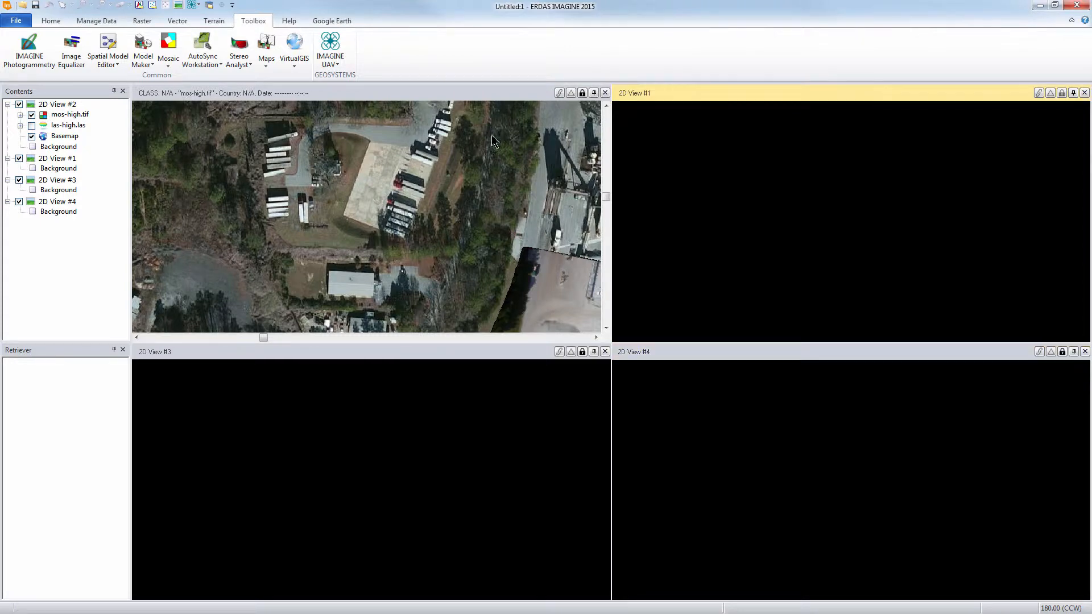
left_click(22, 6)
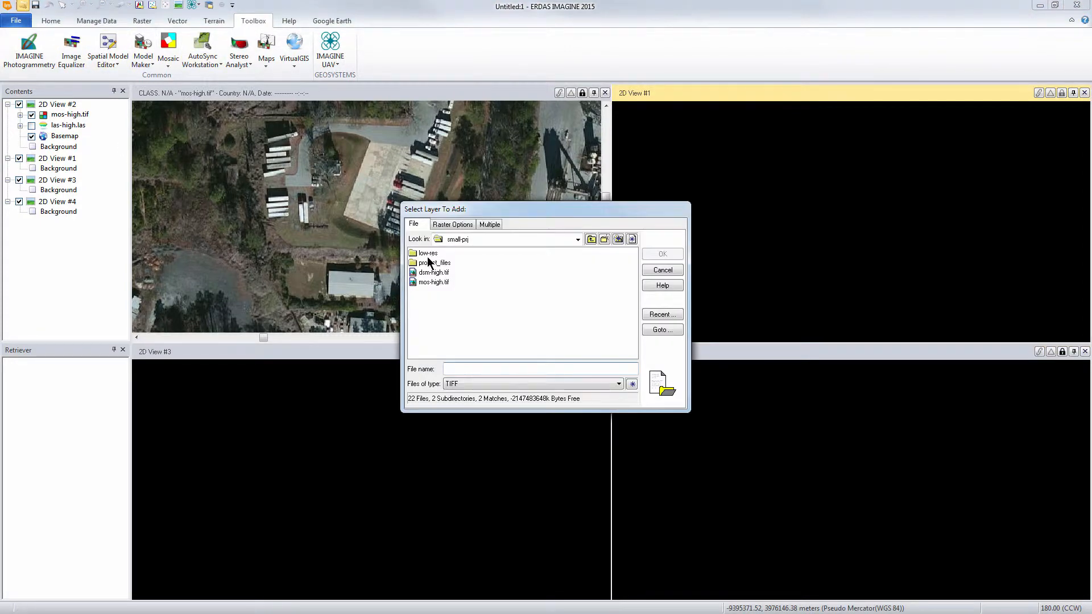
left_click(427, 280)
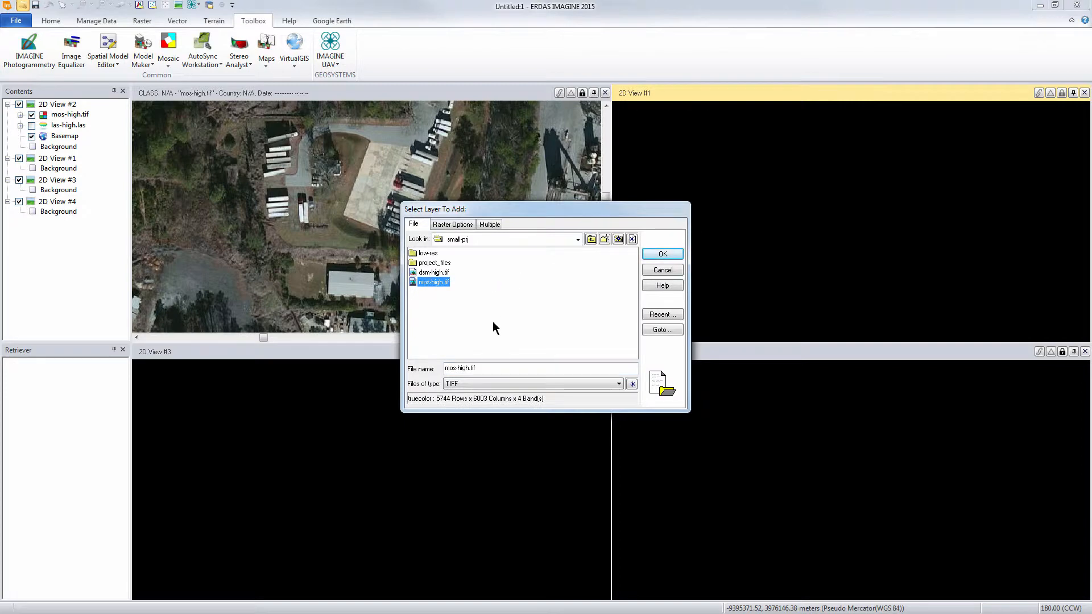
left_click(646, 254)
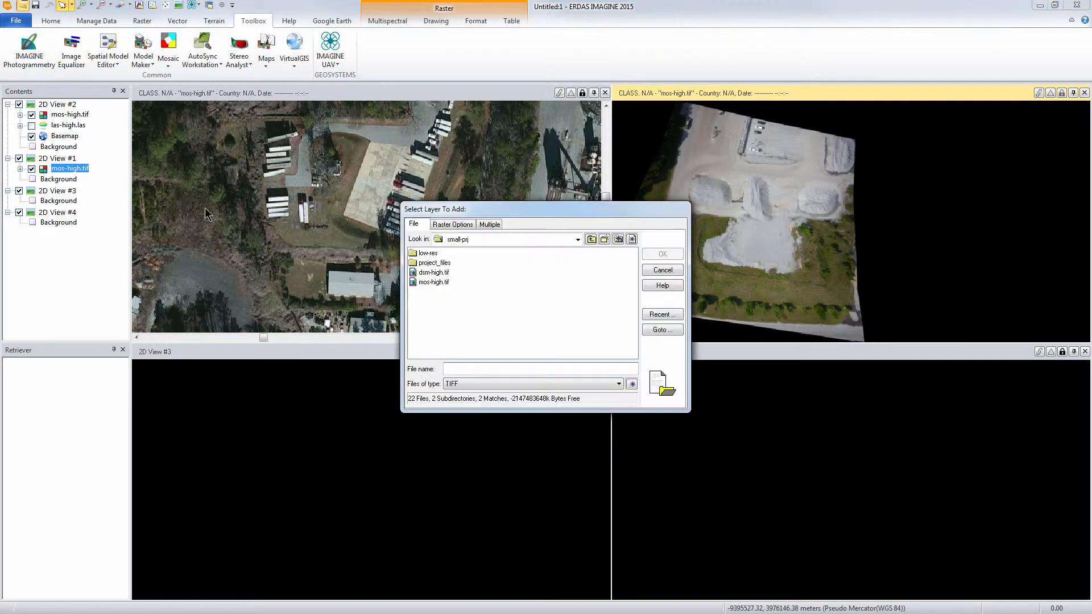
left_click(662, 270)
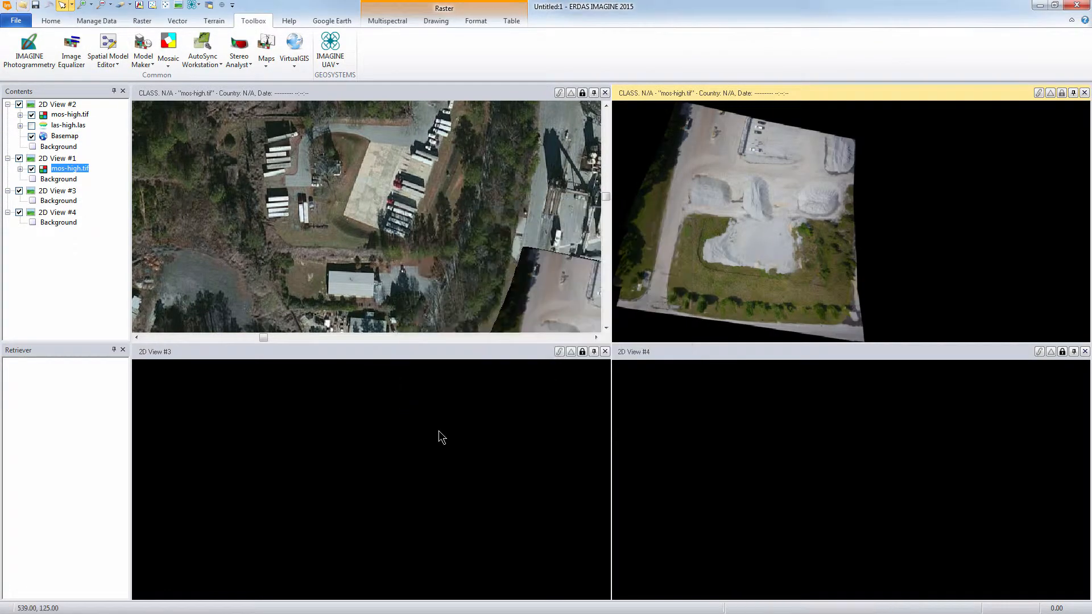
- Load the dsm-high.tif surface model from Small-prj into 2D View #3, displayed as Relief
left_click(438, 436)
left_click(23, 6)
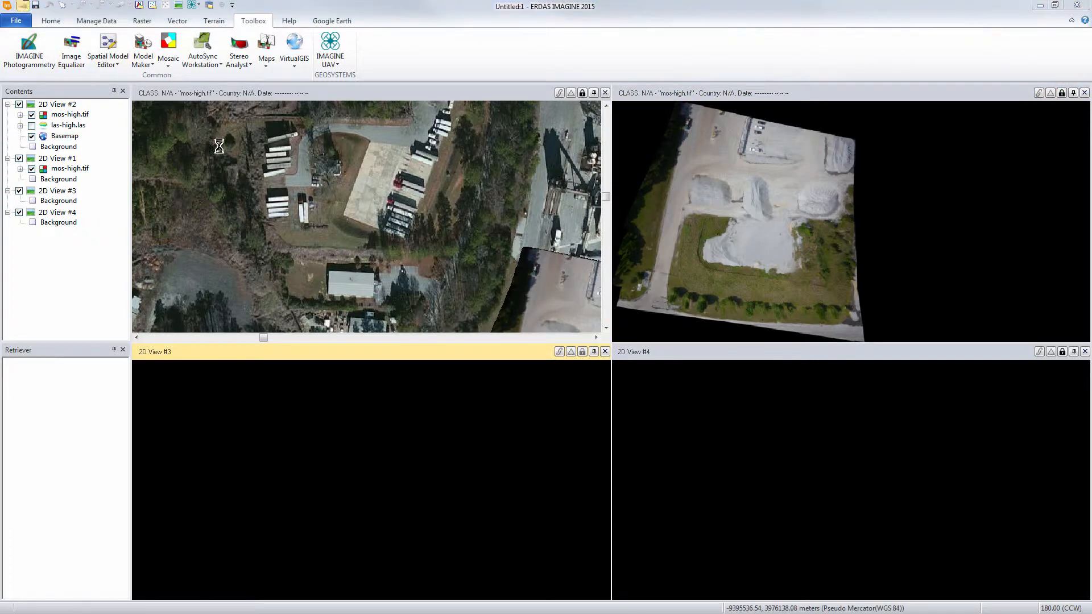
left_click(428, 272)
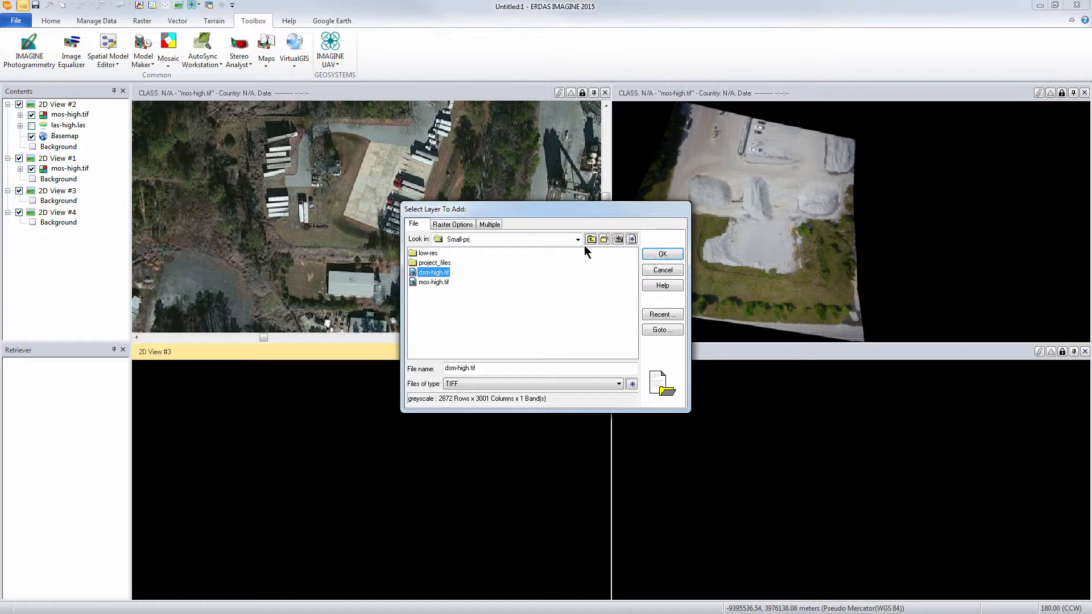
left_click(449, 224)
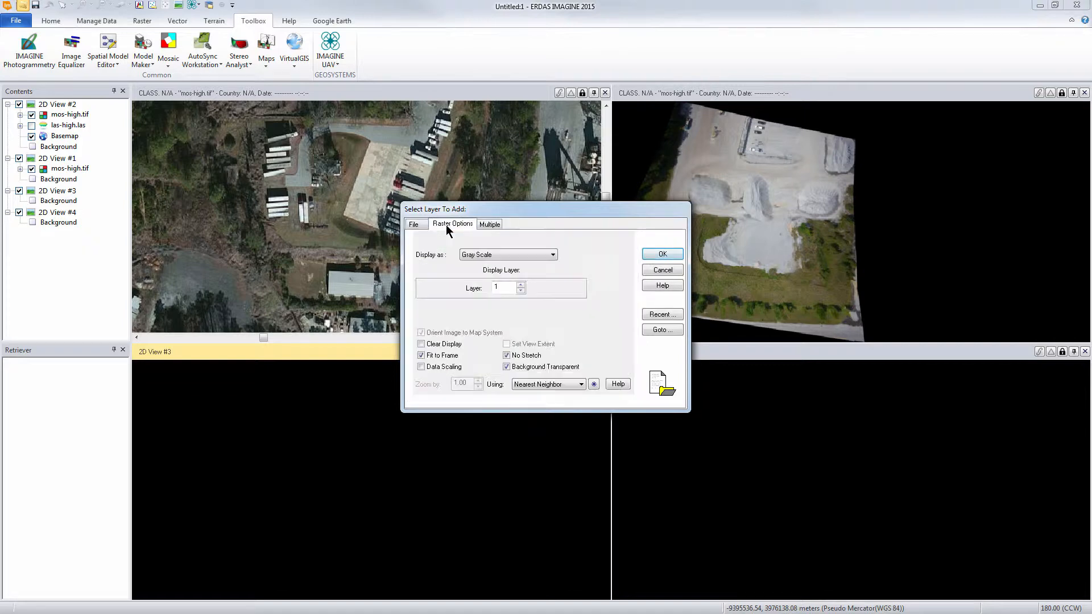
left_click(482, 254)
left_click(481, 280)
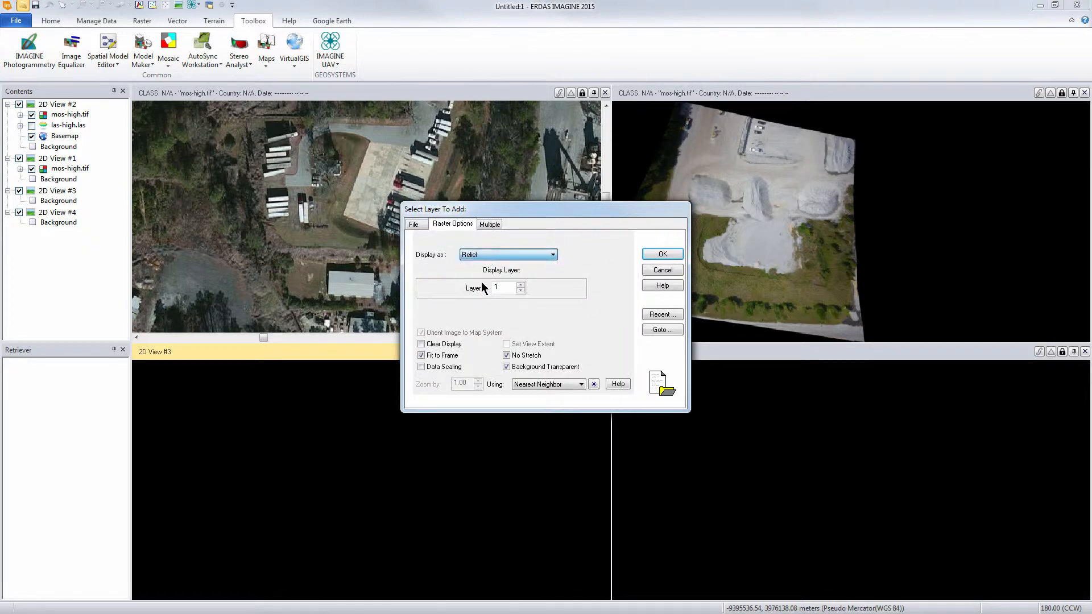
left_click(654, 253)
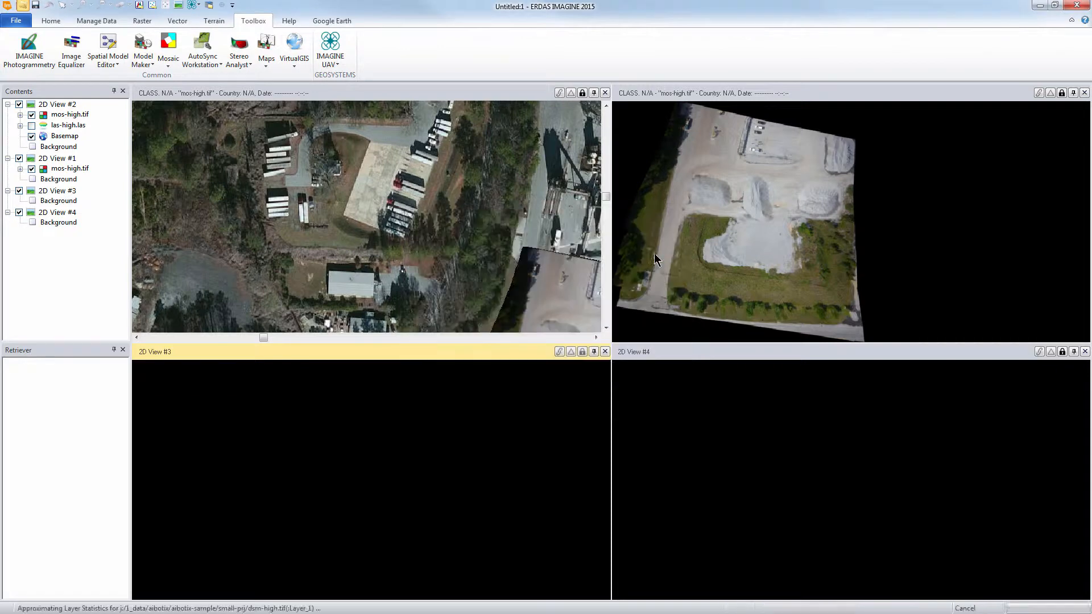
- Load the las-high.las point cloud from small-prj into 2D View #4
left_click(735, 422)
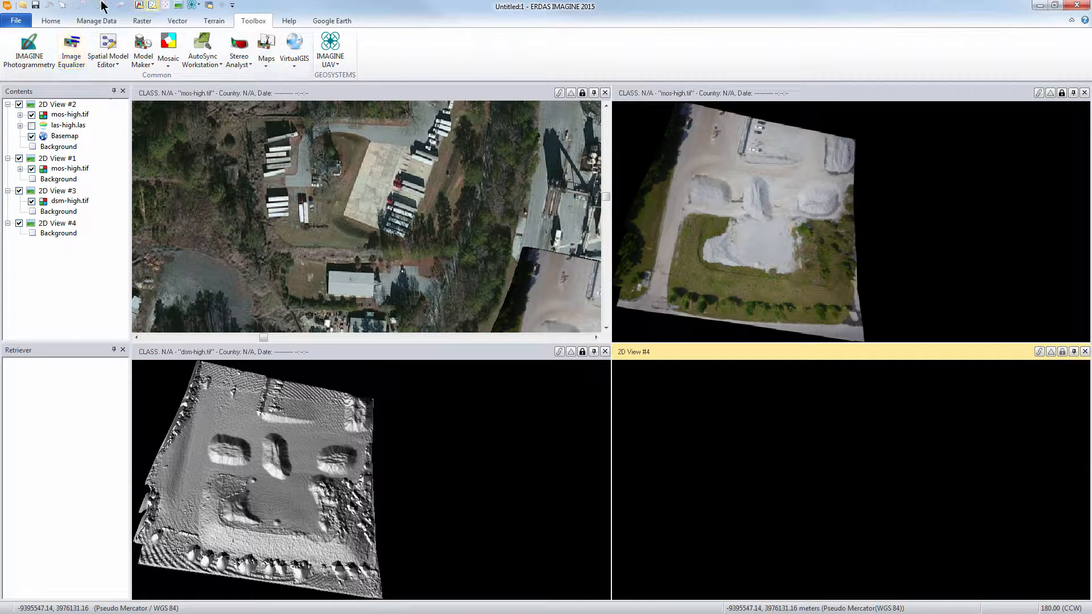
left_click(152, 5)
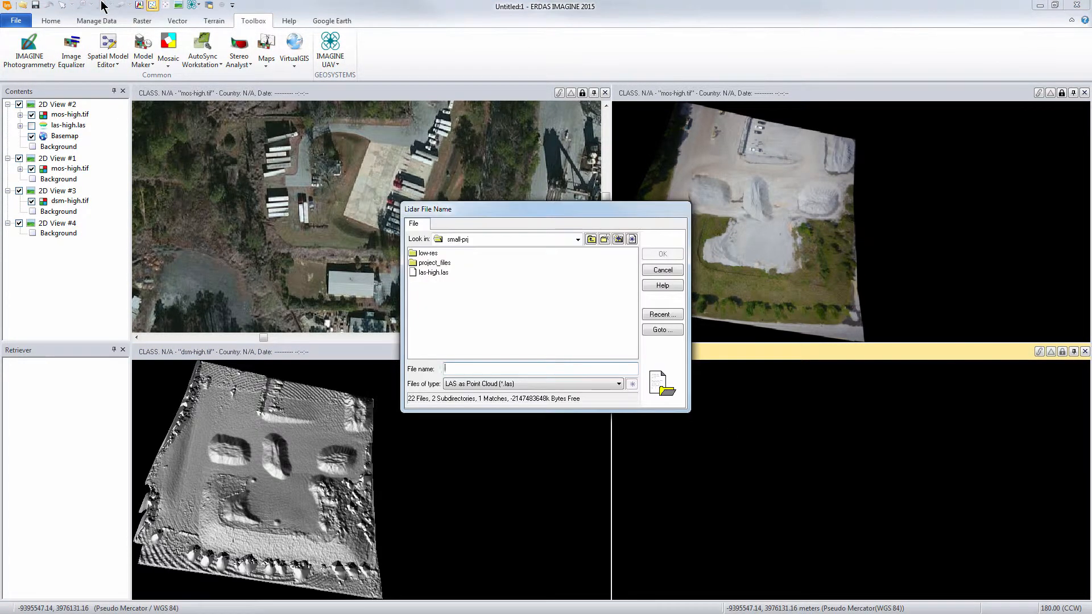
left_click(433, 272)
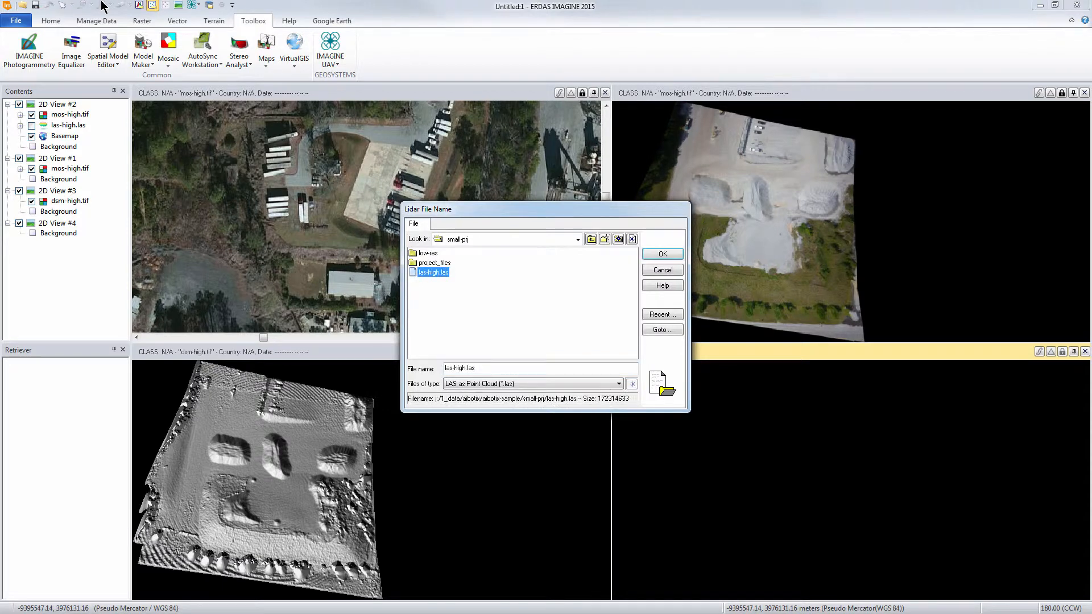
left_click(662, 254)
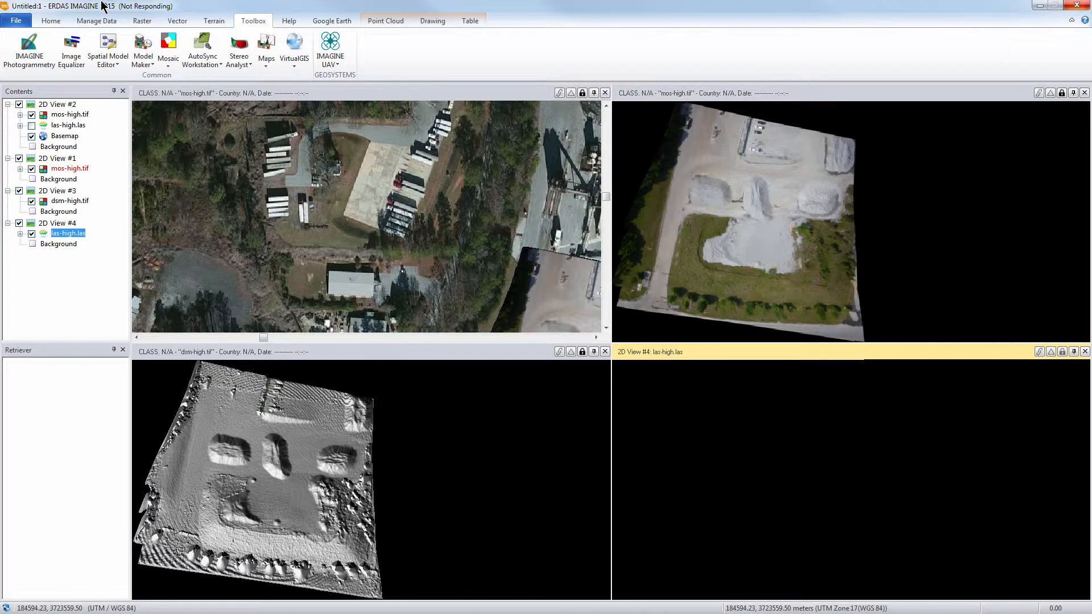
left_click(17, 20)
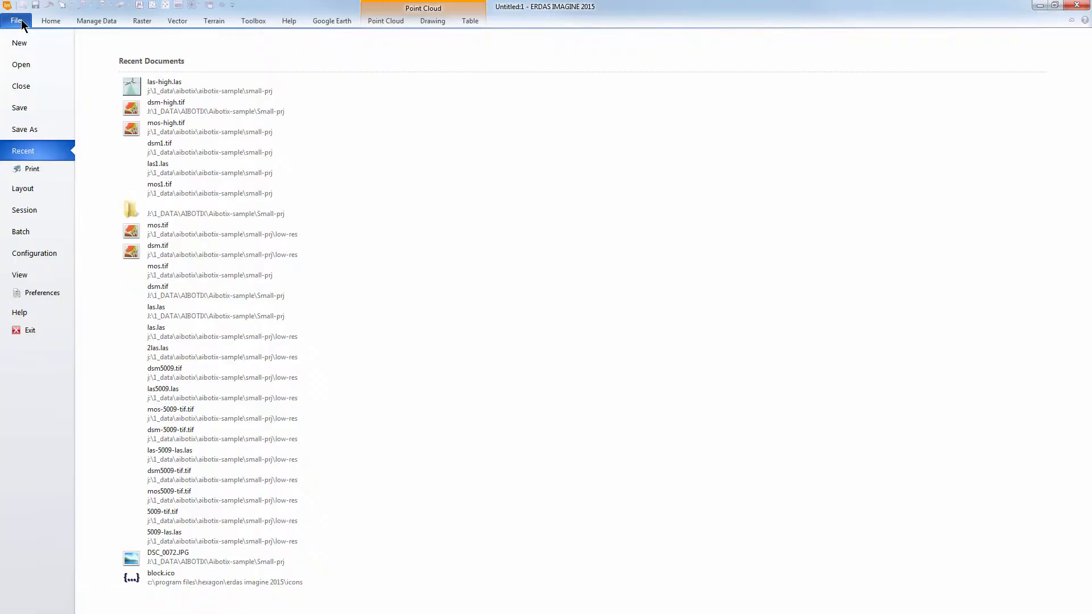
left_click(23, 64)
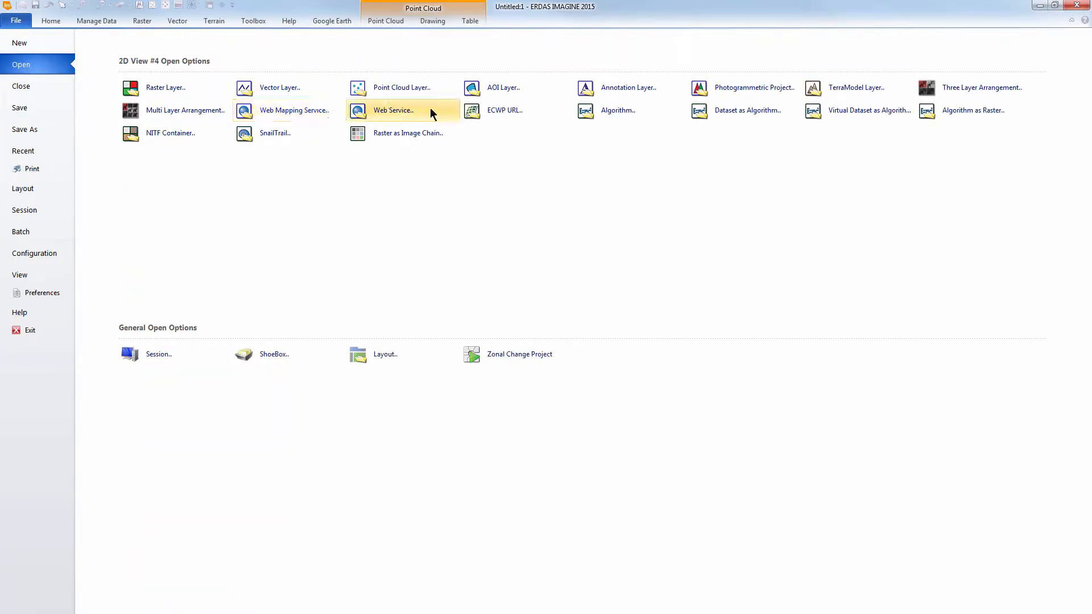
left_click(10, 21)
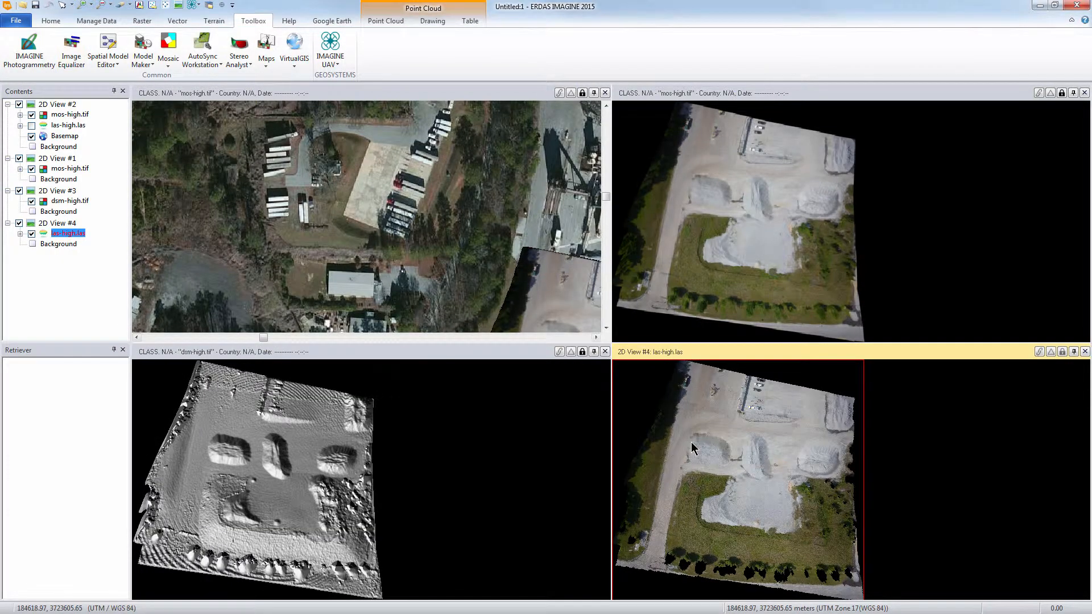